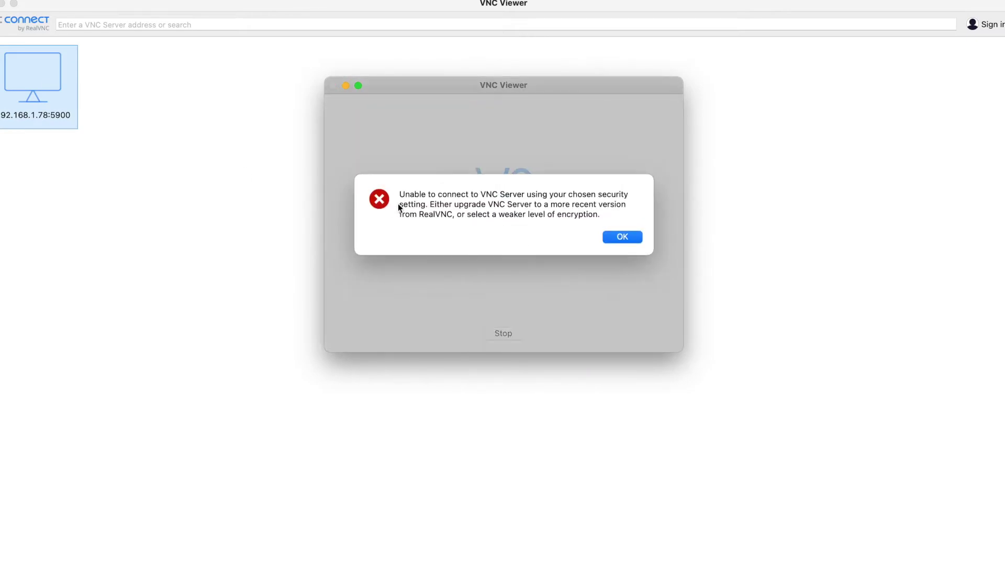
- Highlight the 'Unable to connect' security-setting error text for 192.168.1.78:5900
{"action": "left_click_drag", "start_coordinate": [400, 194], "coordinate": [610, 215]}
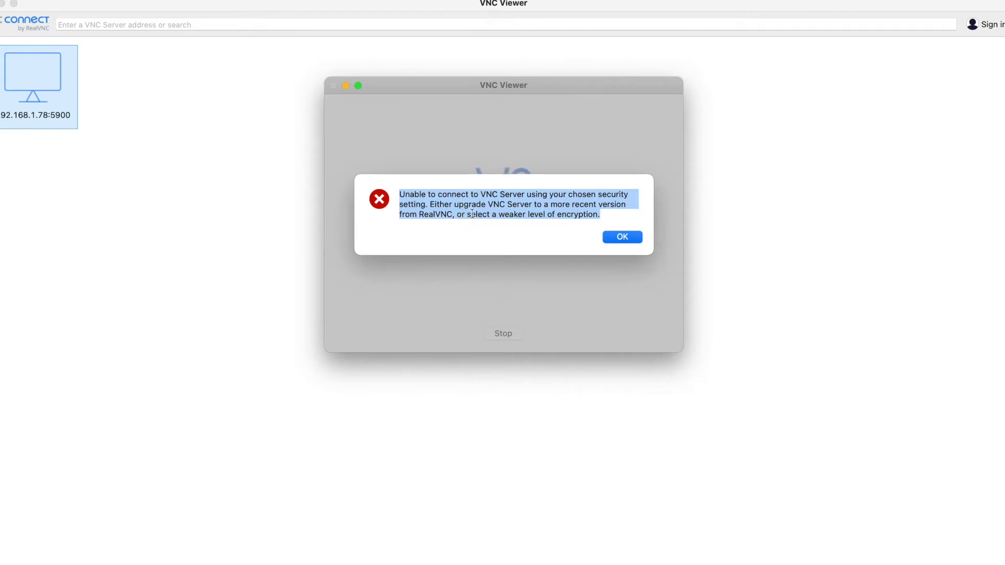
- Dismiss the error and set the 192.168.1.78:5900 connection's encryption to Prefer off
{"action": "left_click", "coordinate": [628, 238]}
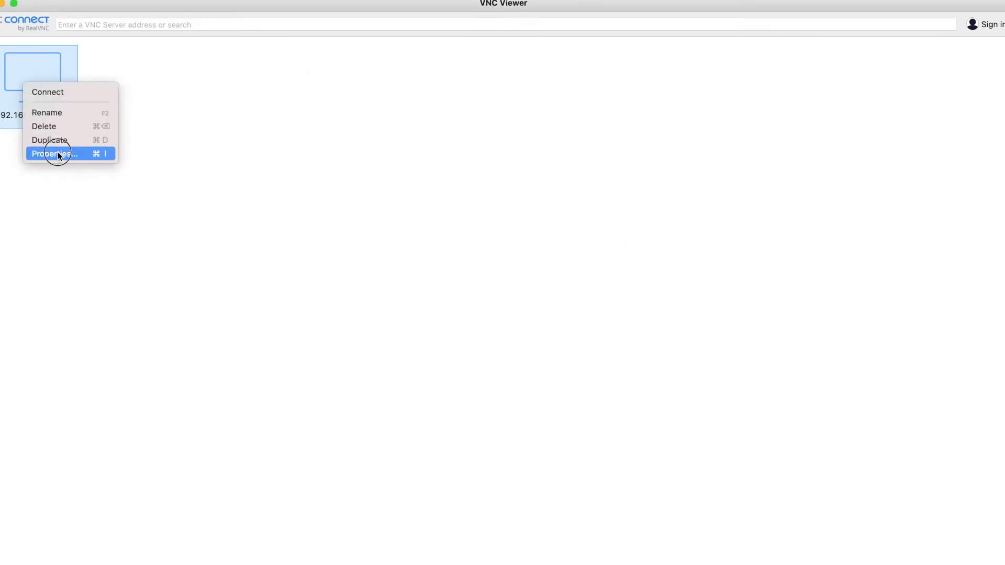
{"action": "left_click", "coordinate": [468, 341]}
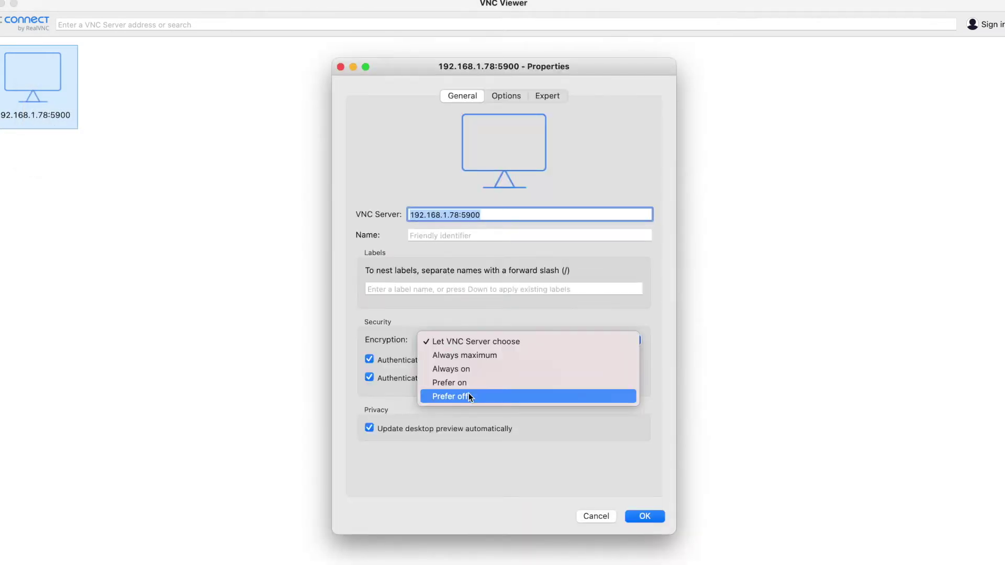
{"action": "left_click", "coordinate": [392, 344]}
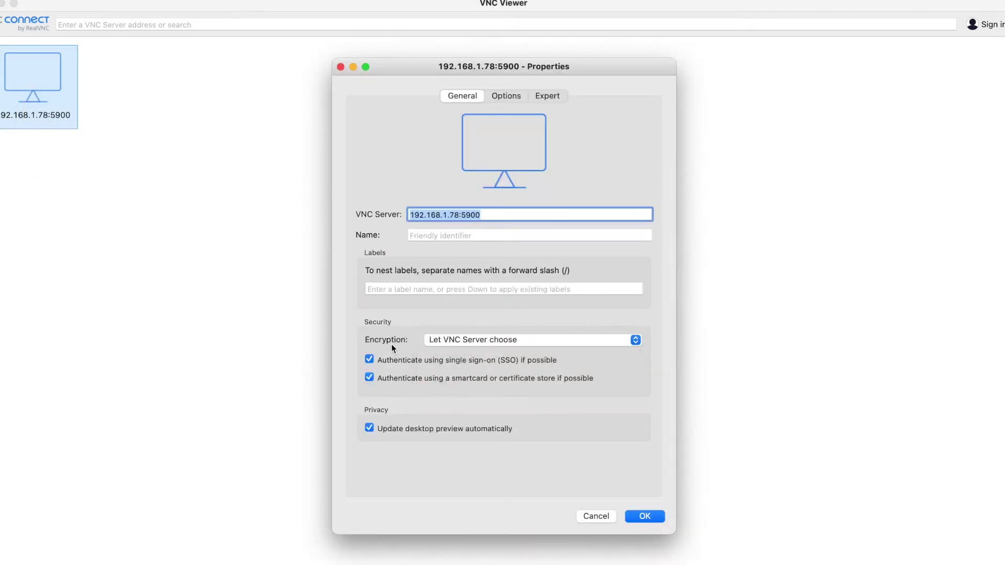
{"action": "left_click", "coordinate": [486, 341]}
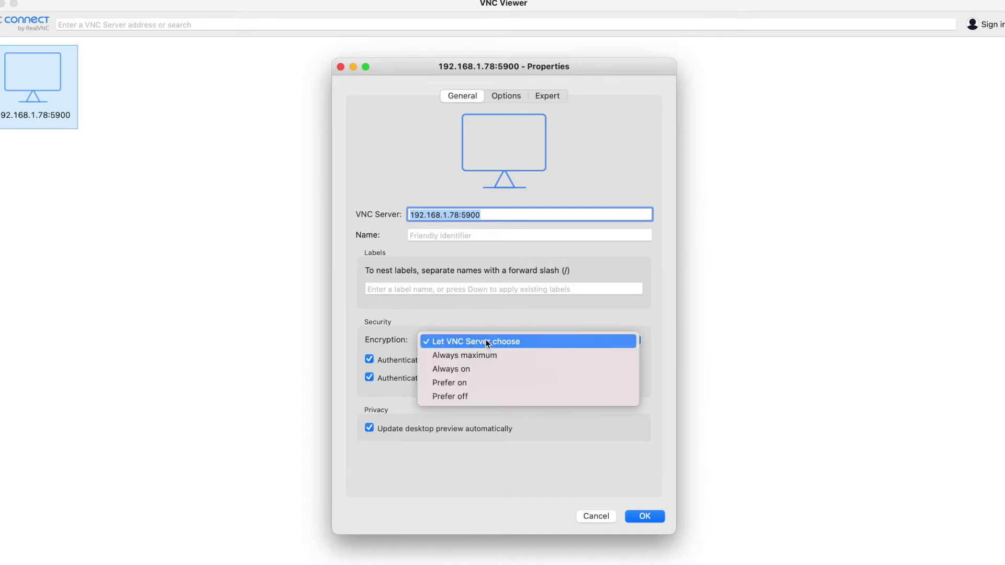
{"action": "left_click", "coordinate": [491, 396]}
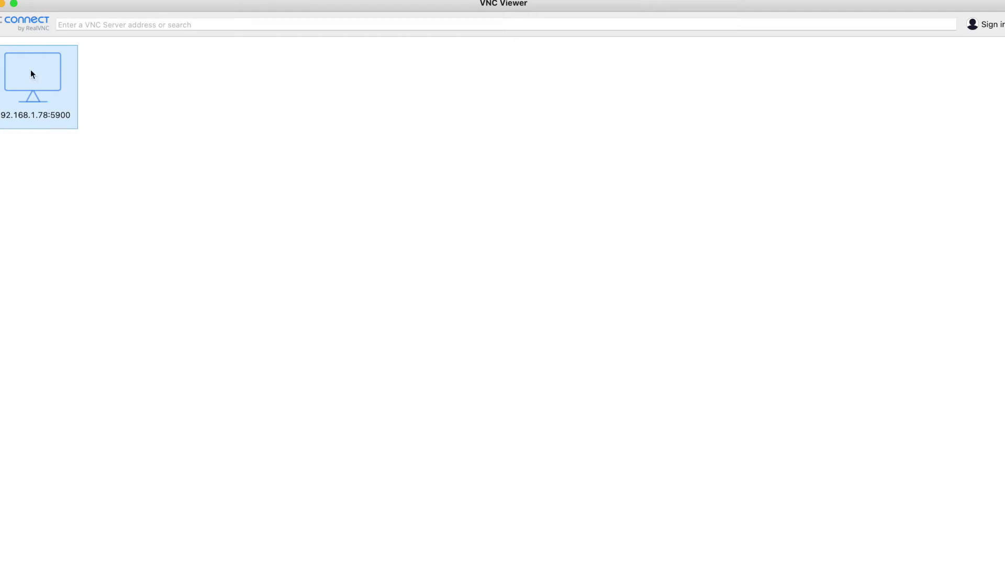
- Reconnect to 192.168.1.78:5900 and dismiss the repeated encryption error
{"action": "double_click", "coordinate": [31, 71]}
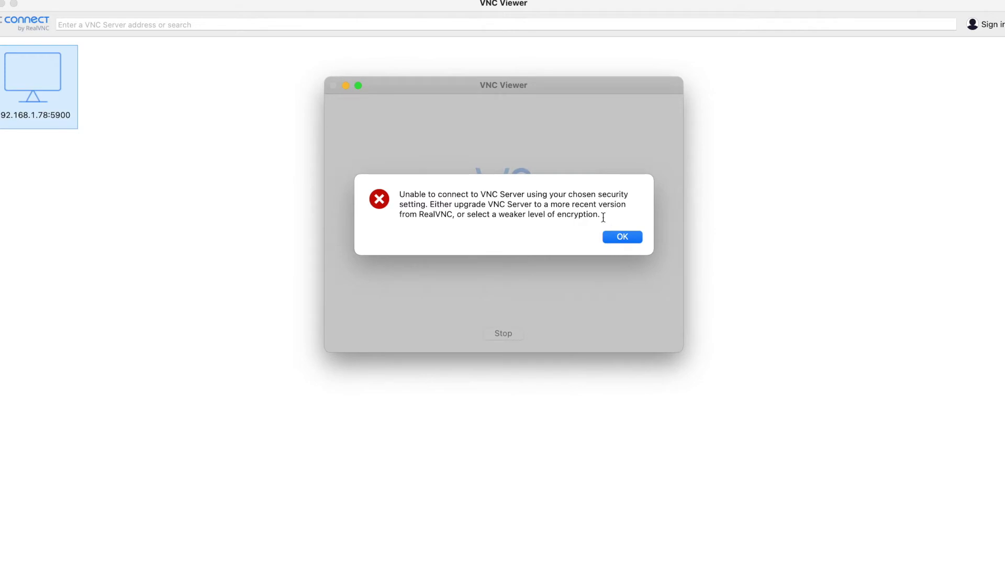
{"action": "left_click", "coordinate": [623, 238]}
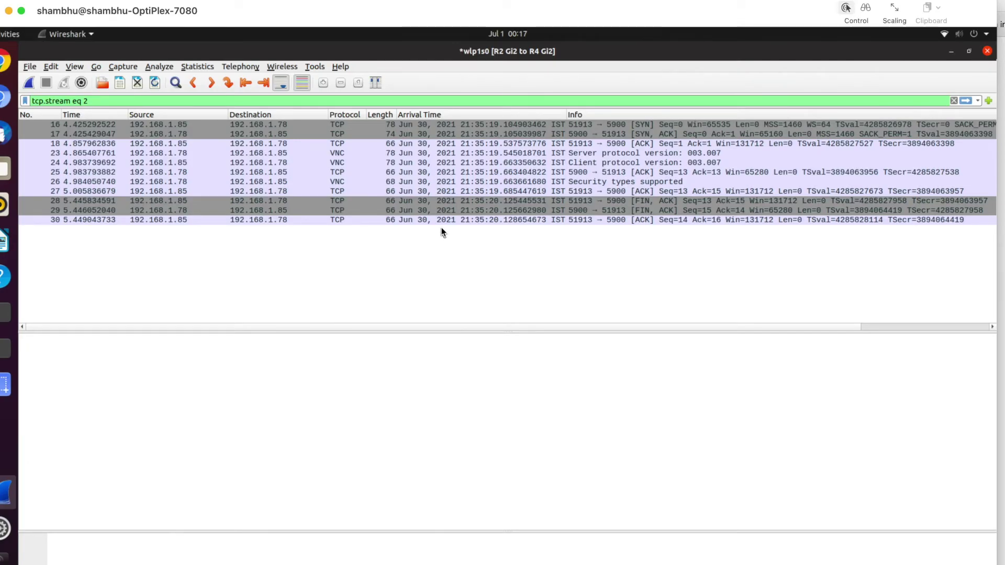
- Browse the tcp.stream eq 2 packets and show frame 16, the client's opening SYN to port 5900
{"action": "left_click_drag", "start_coordinate": [441, 224], "coordinate": [443, 178]}
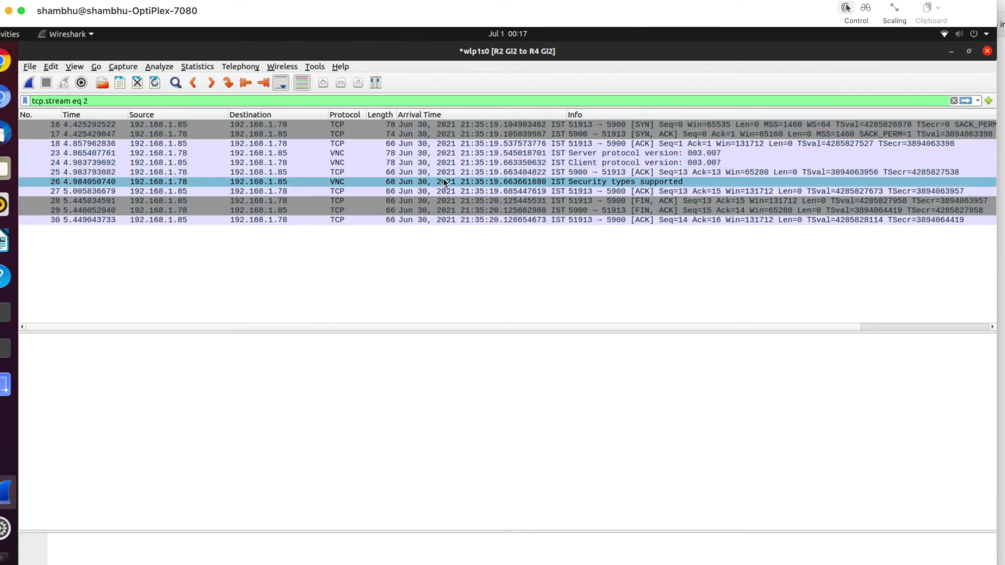
{"action": "left_click_drag", "start_coordinate": [443, 178], "coordinate": [163, 128]}
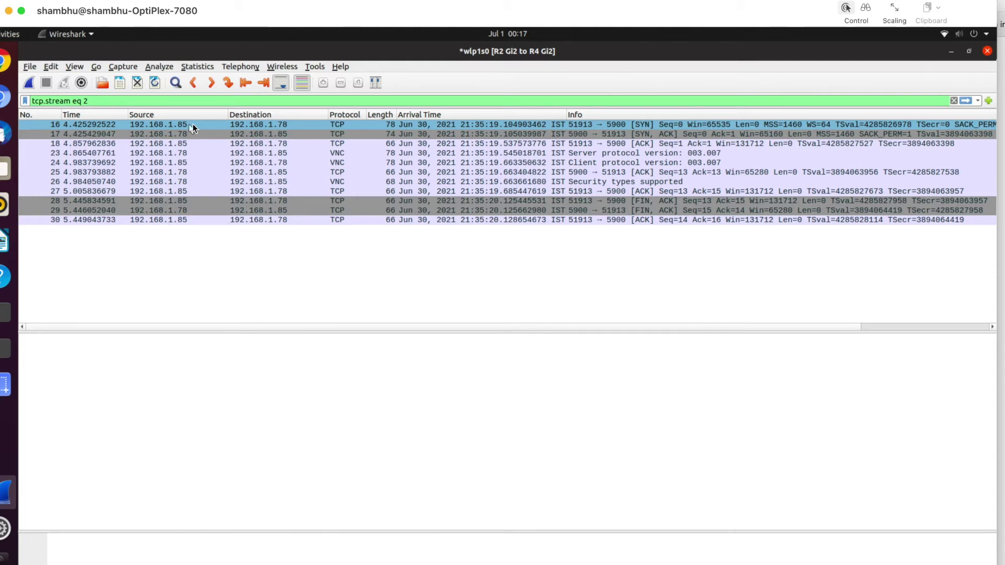
{"action": "left_click", "coordinate": [272, 132]}
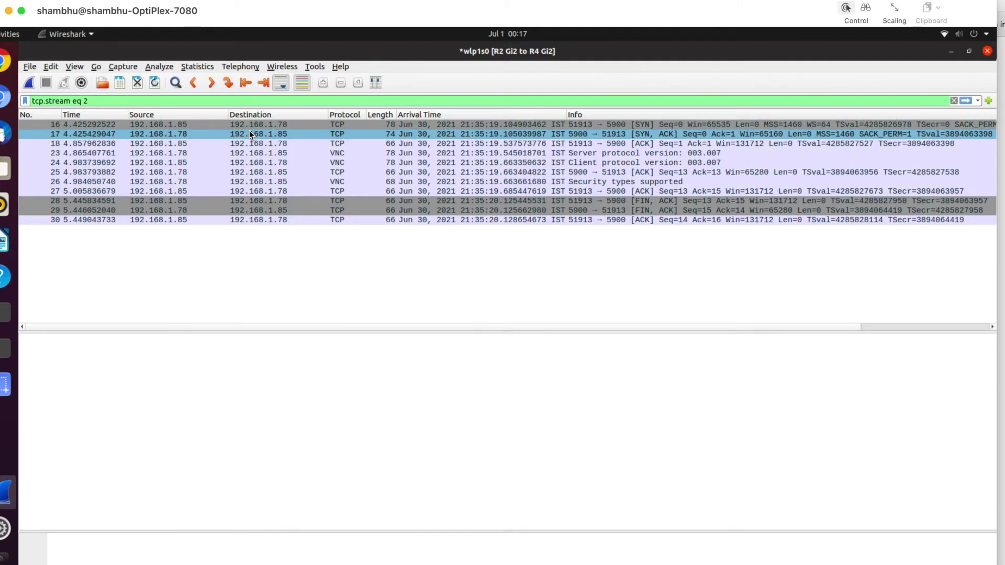
{"action": "left_click", "coordinate": [253, 128]}
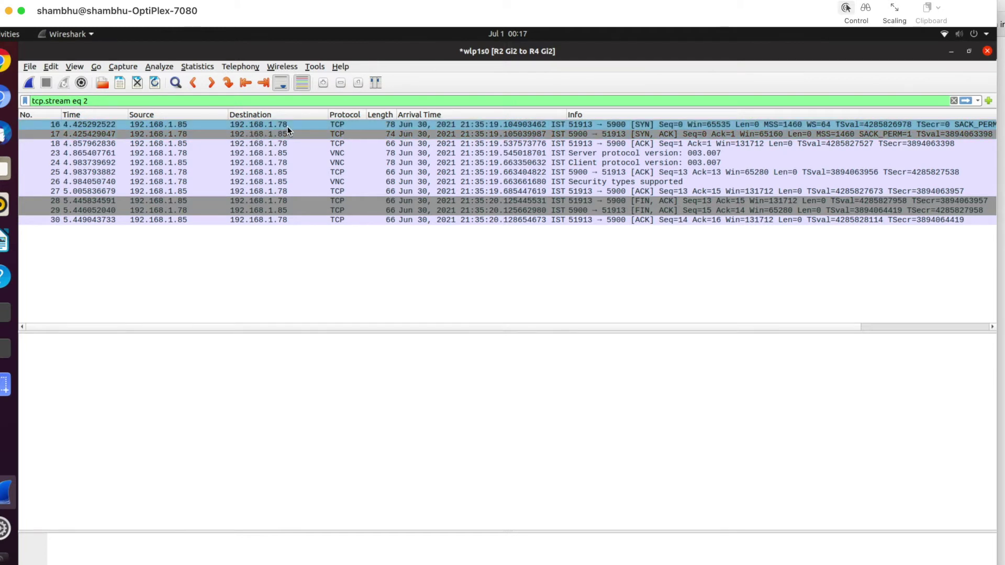
{"action": "left_click", "coordinate": [344, 125]}
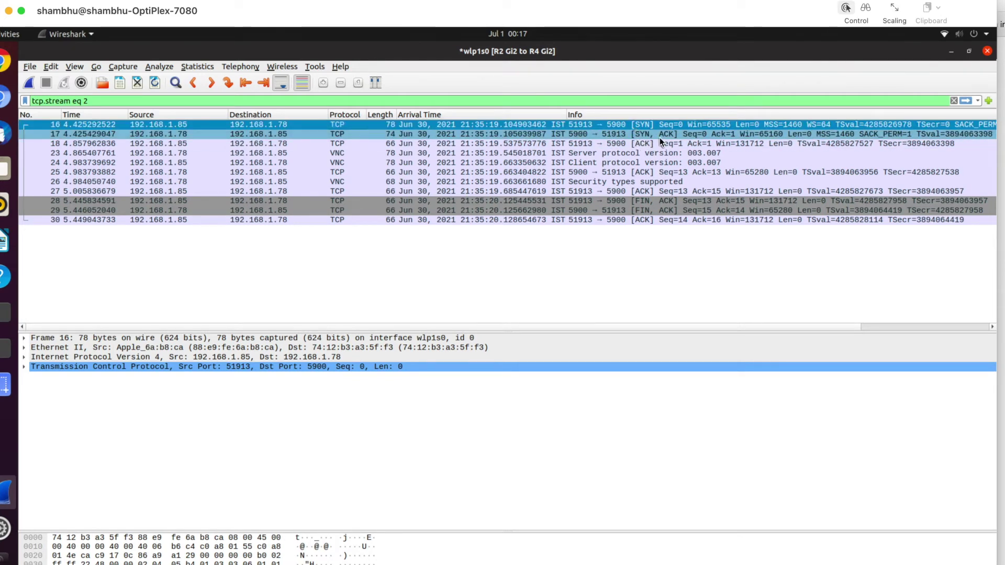
- Inspect packets 23, 24 and 25: both protocol version 003.007 messages and the server's ACK
{"action": "left_click", "coordinate": [665, 155]}
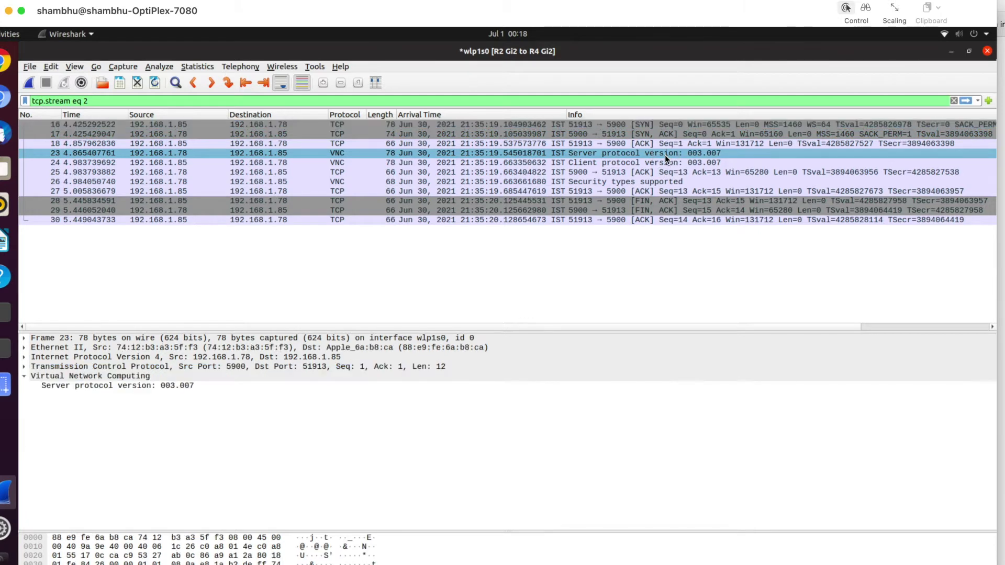
{"action": "left_click", "coordinate": [724, 155]}
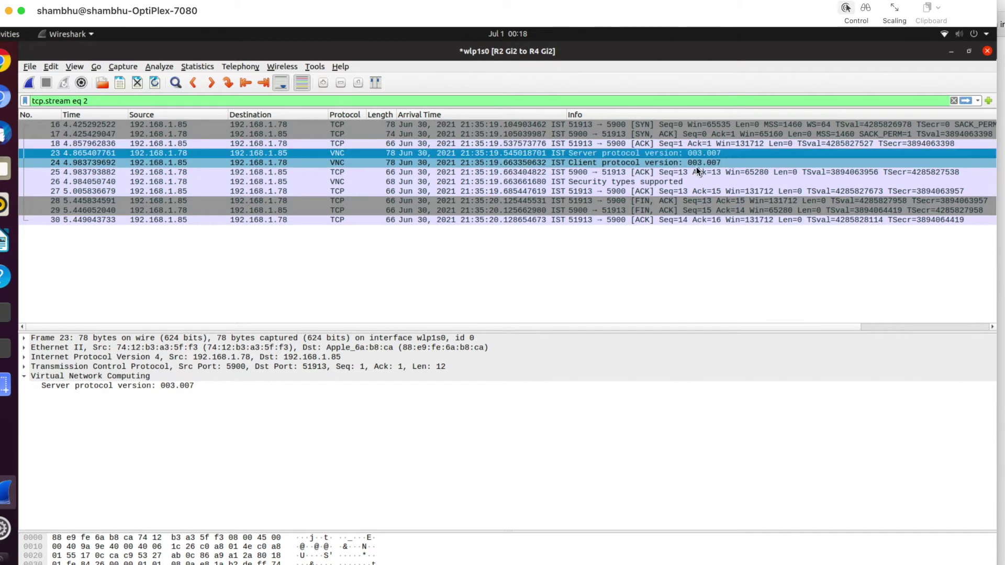
{"action": "left_click", "coordinate": [627, 163]}
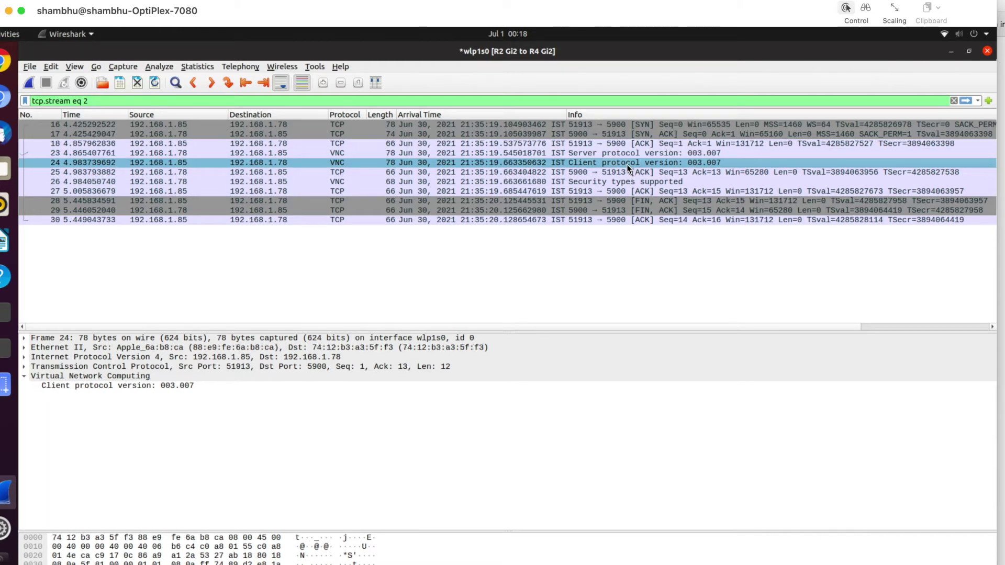
{"action": "left_click", "coordinate": [661, 172]}
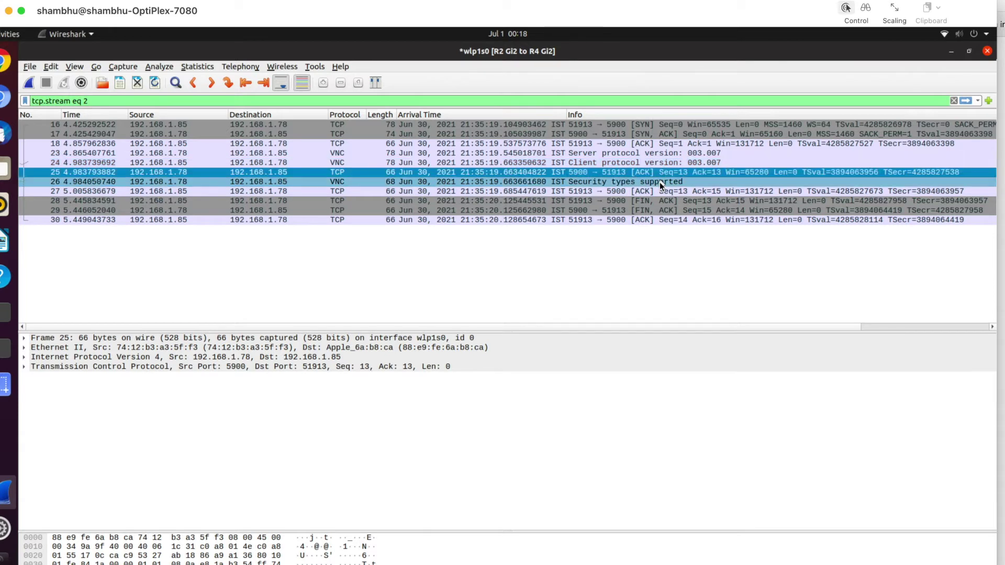
- Select frame 26 and highlight its 'Security type: TLS (18)' detail line
{"action": "left_click", "coordinate": [660, 183]}
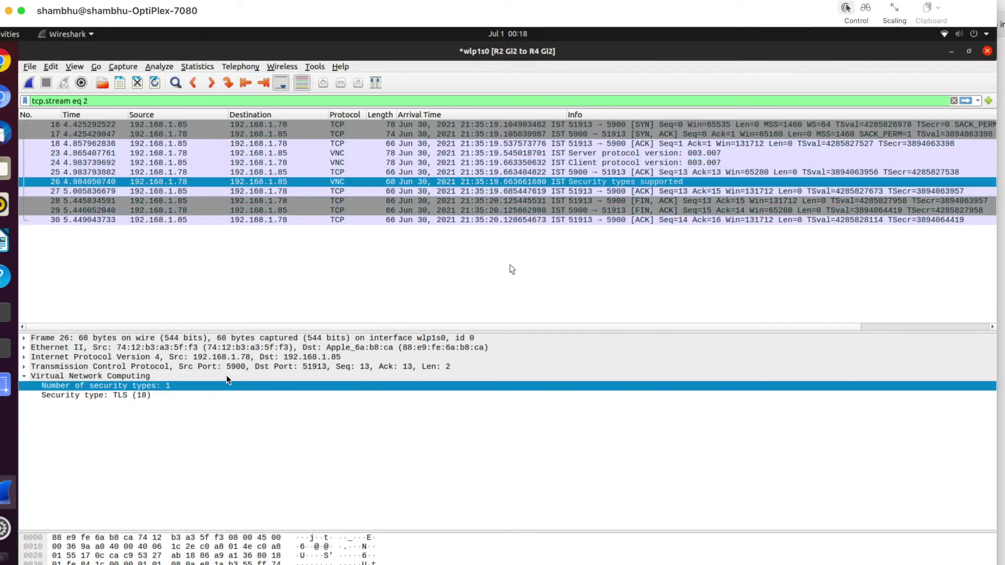
{"action": "left_click", "coordinate": [141, 396]}
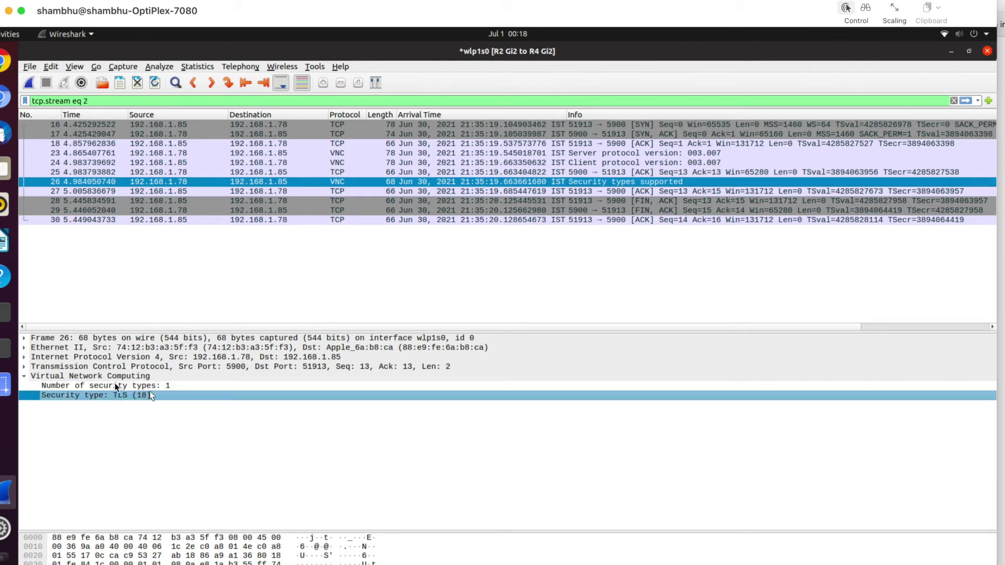
{"action": "left_click", "coordinate": [137, 395]}
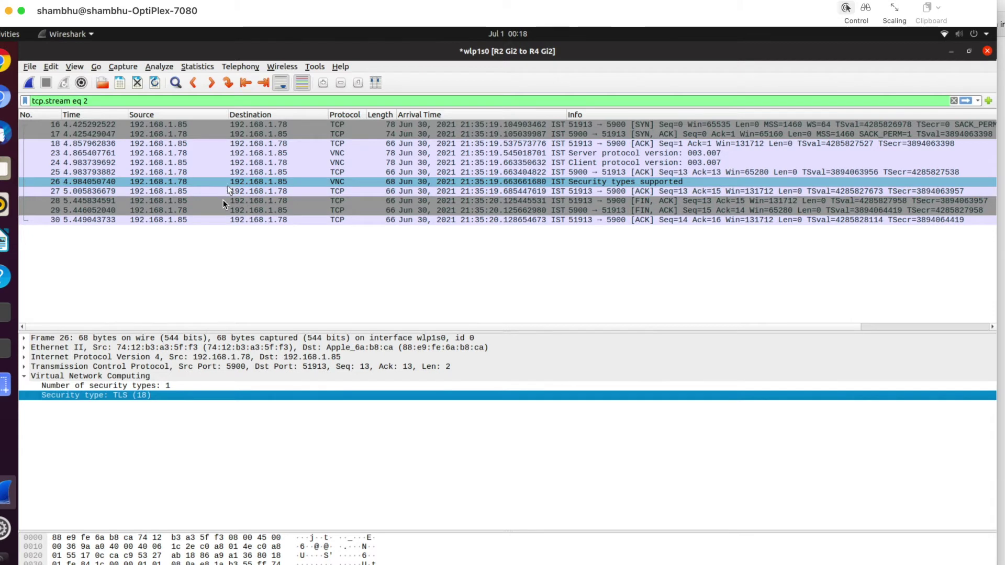
{"action": "left_click", "coordinate": [227, 183]}
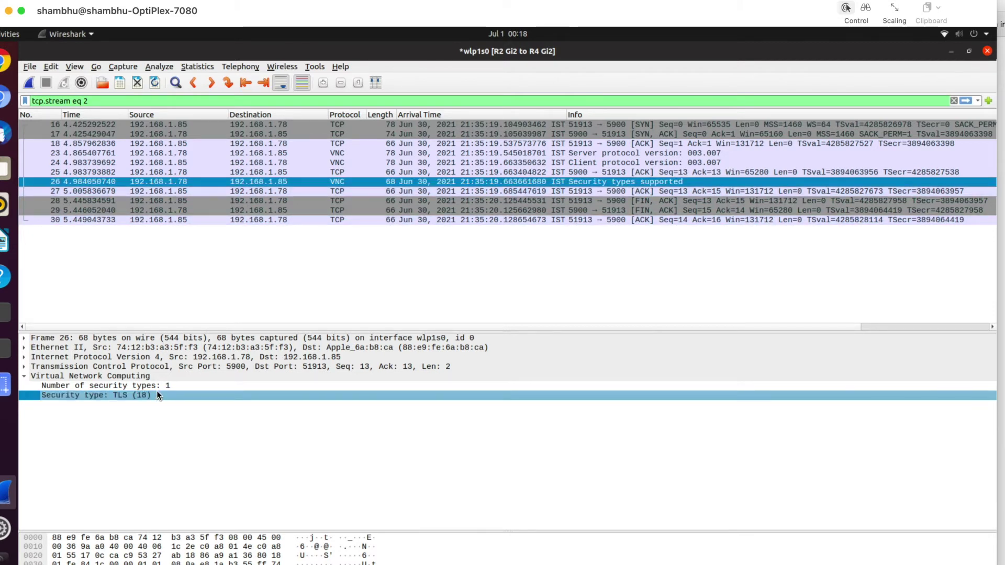
{"action": "left_click", "coordinate": [157, 394]}
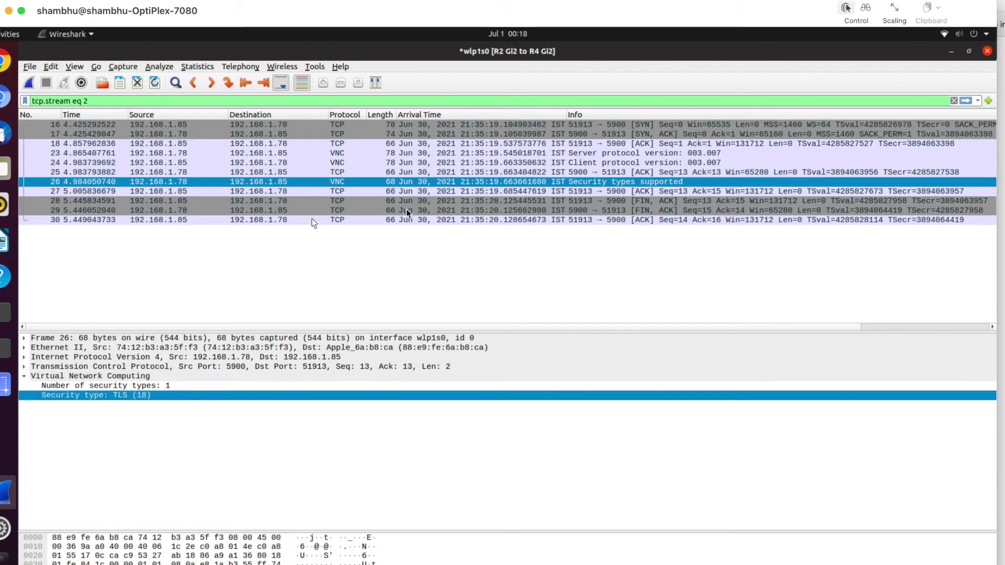
- Check frames 27 and 28, the client's ACK and FIN, then return to frame 26
{"action": "left_click", "coordinate": [661, 192]}
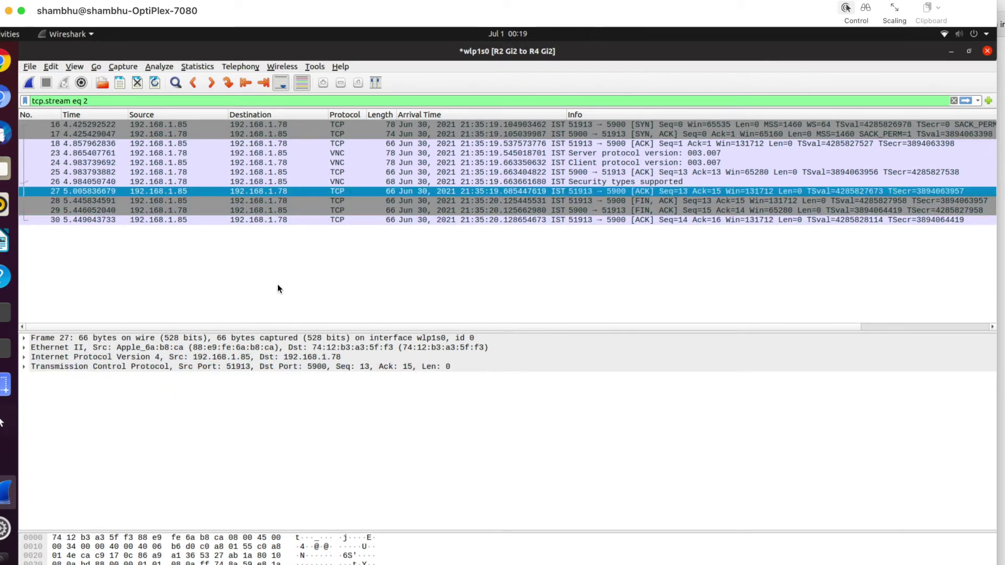
{"action": "left_click", "coordinate": [568, 202]}
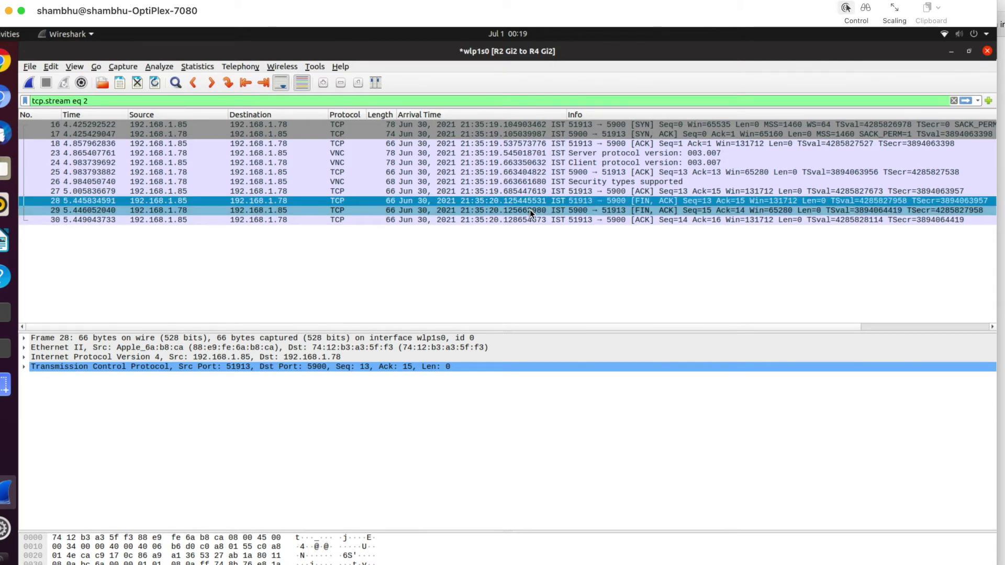
{"action": "left_click", "coordinate": [657, 183]}
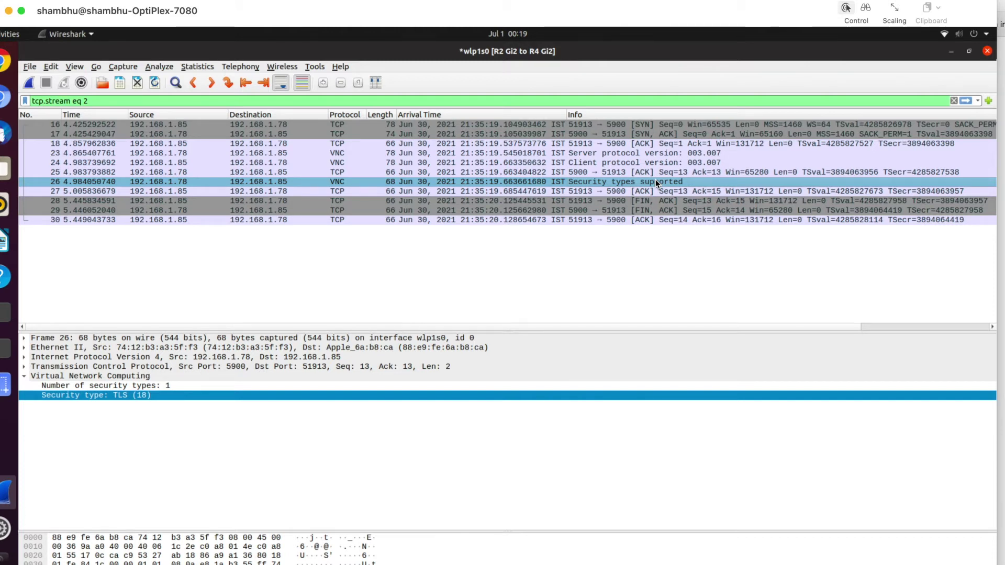
- Review packet 26's Security types supported details, then bring the terminal forward
{"action": "left_click", "coordinate": [655, 181]}
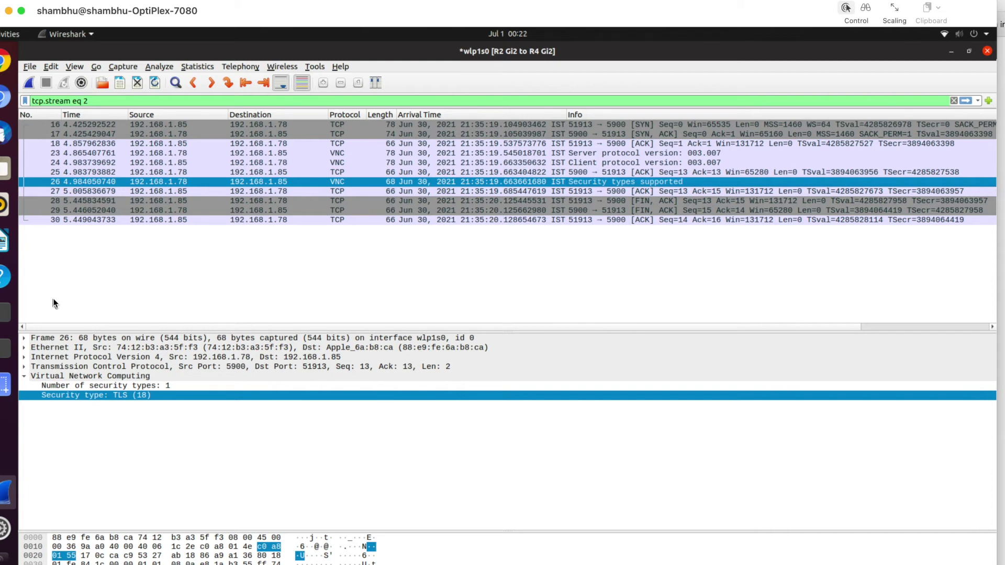
{"action": "key", "text": "alt+Tab"}
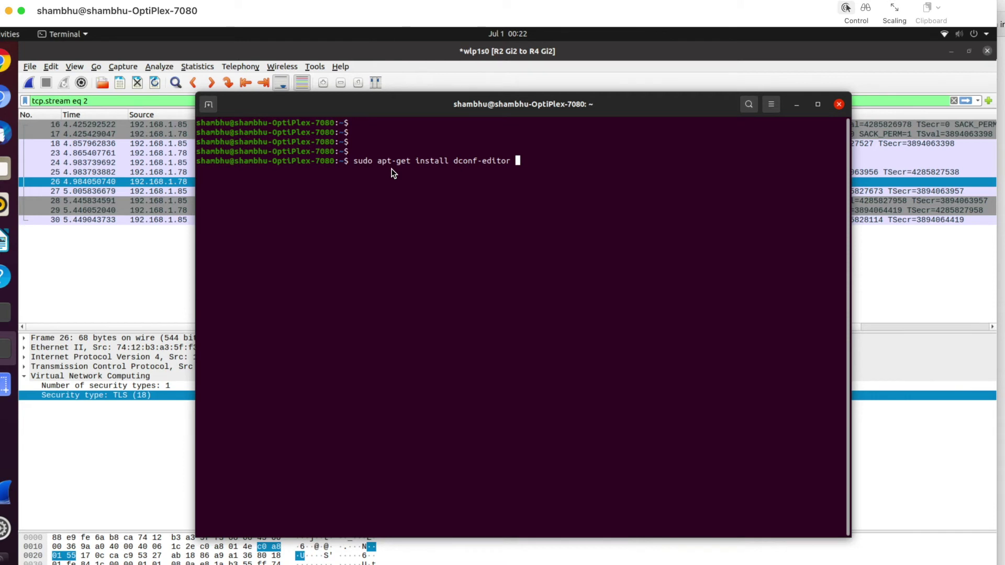
- Run sudo apt-get install dconf-editor with the sudo password; it's already 3.36.7-0ubuntu1
{"action": "key", "text": "Return"}
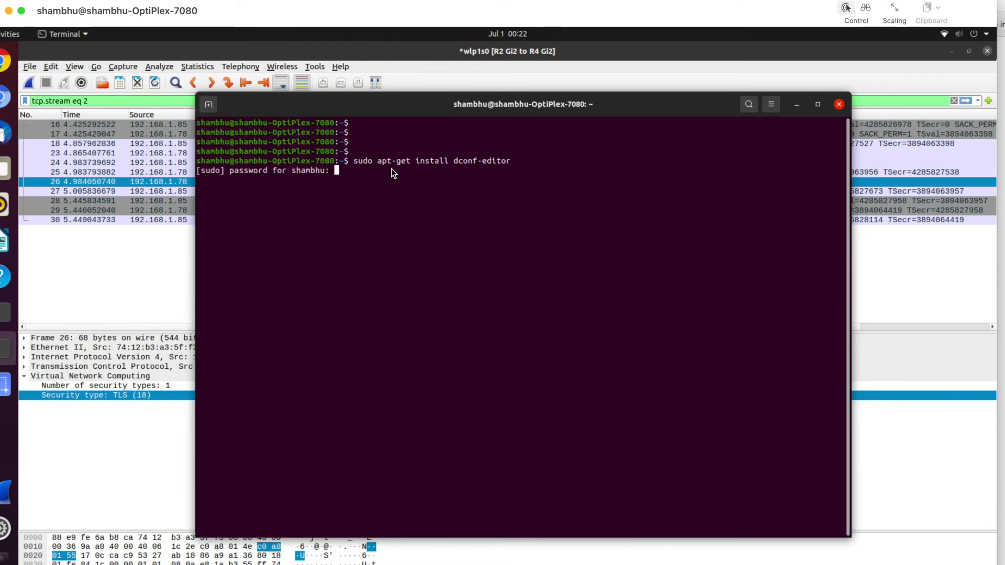
{"action": "key", "text": "Return"}
{"action": "key", "text": "Return"}
{"action": "key", "text": "Return"}
{"action": "key", "text": "Return"}
{"action": "key", "text": "Return"}
{"action": "key", "text": "Return"}
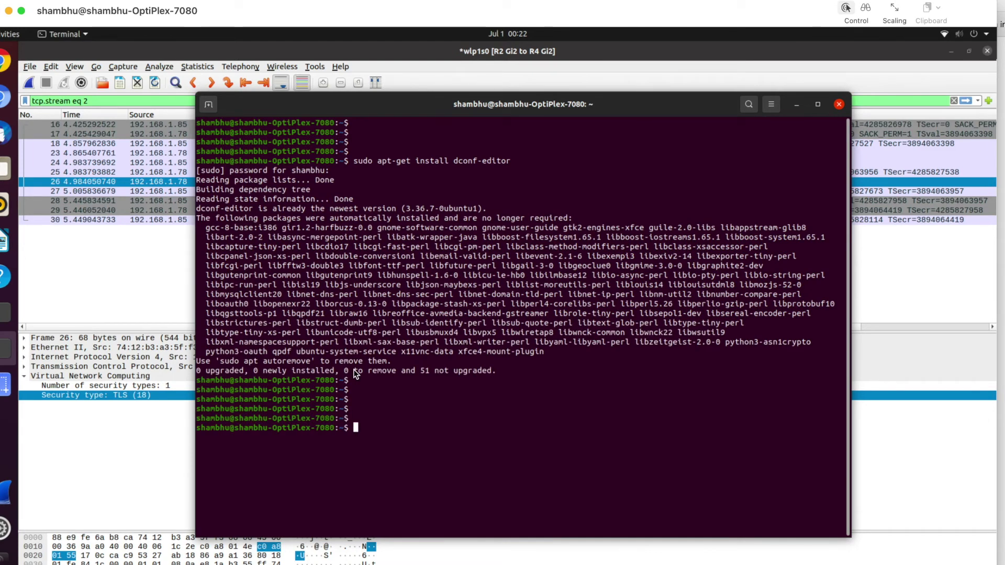
{"action": "triple_click", "coordinate": [429, 209]}
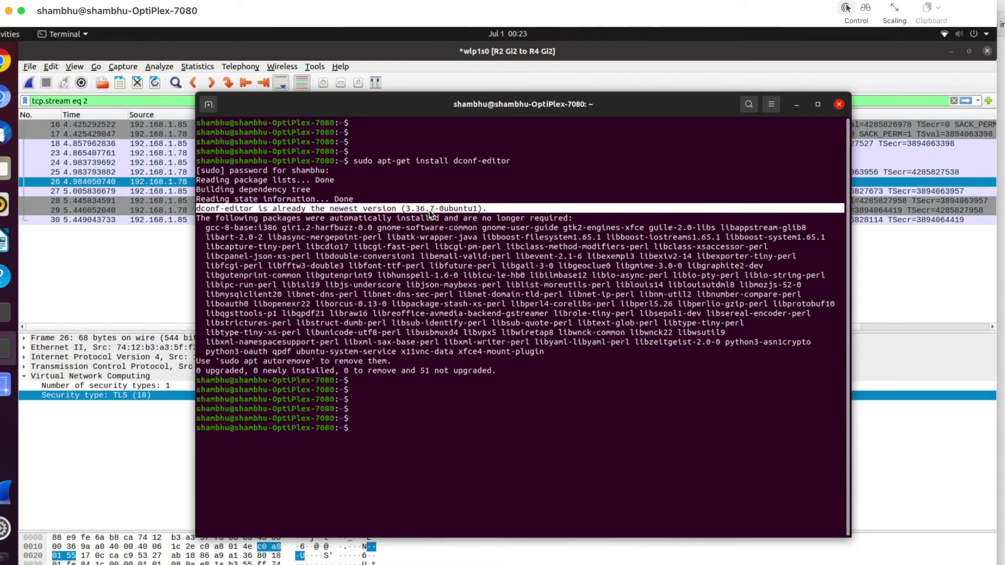
{"action": "left_click", "coordinate": [318, 317]}
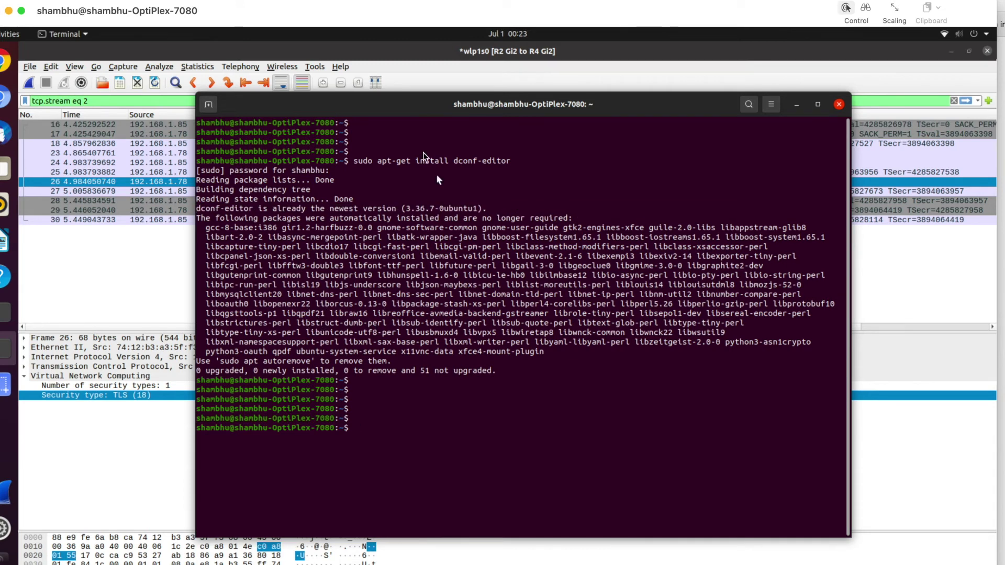
{"action": "left_click", "coordinate": [409, 166]}
{"action": "left_click_drag", "start_coordinate": [354, 165], "coordinate": [514, 167]}
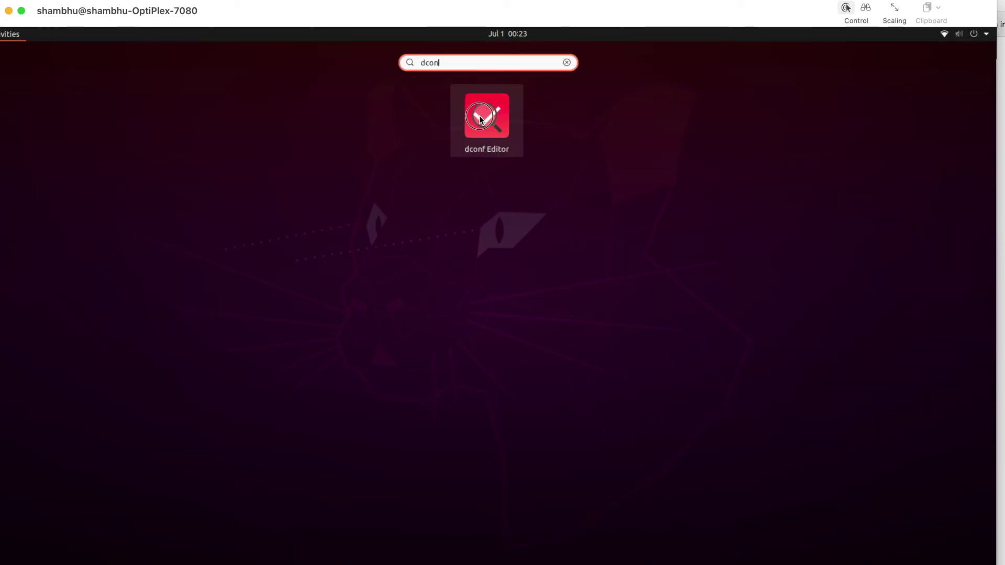
- Launch dconf Editor from the Activities search results for dconf
{"action": "left_click", "coordinate": [487, 115]}
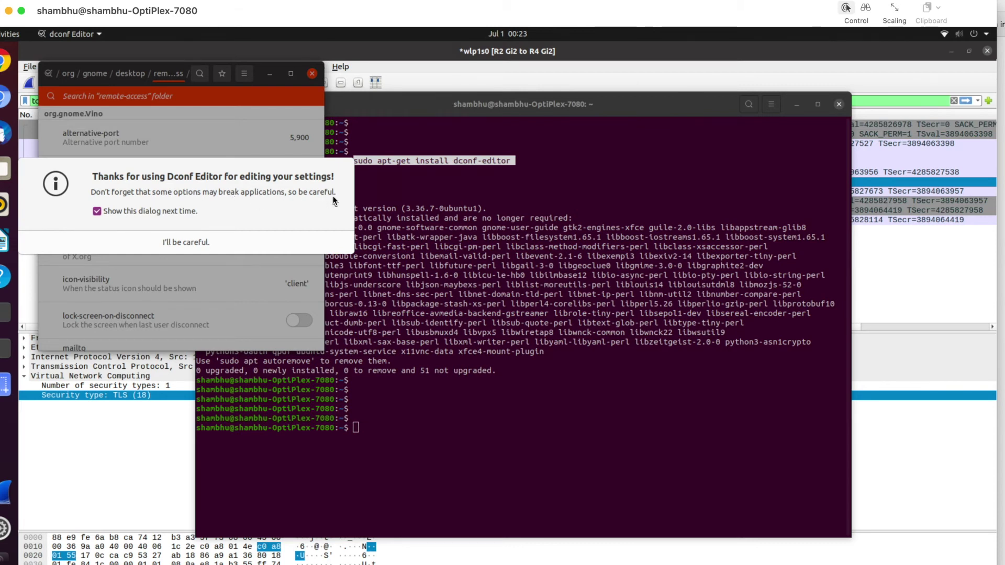
- Dismiss the careful-editing warning and navigate to org > gnome > desktop > remote-access
{"action": "left_click", "coordinate": [199, 244]}
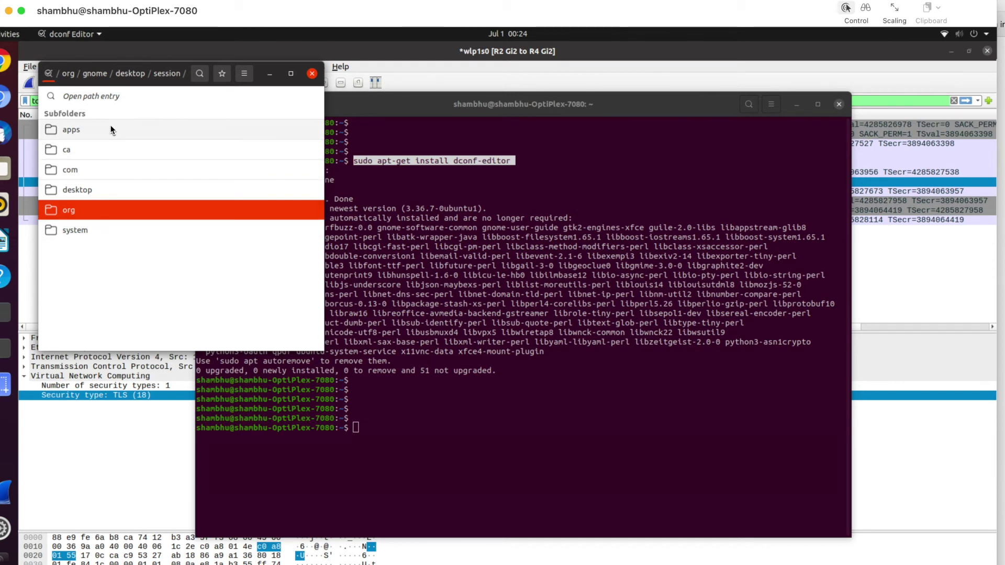
{"action": "left_click", "coordinate": [82, 209]}
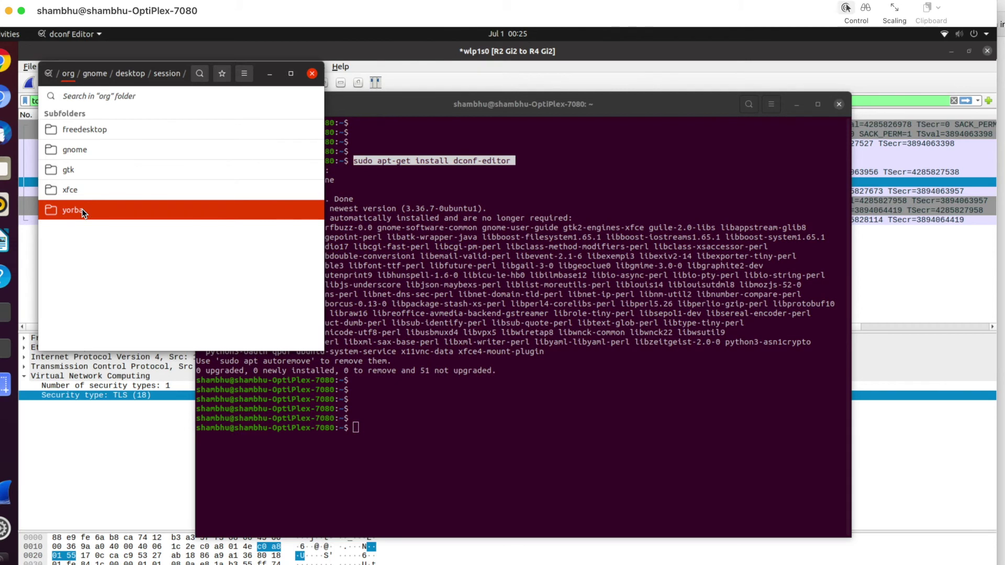
{"action": "left_click", "coordinate": [79, 150]}
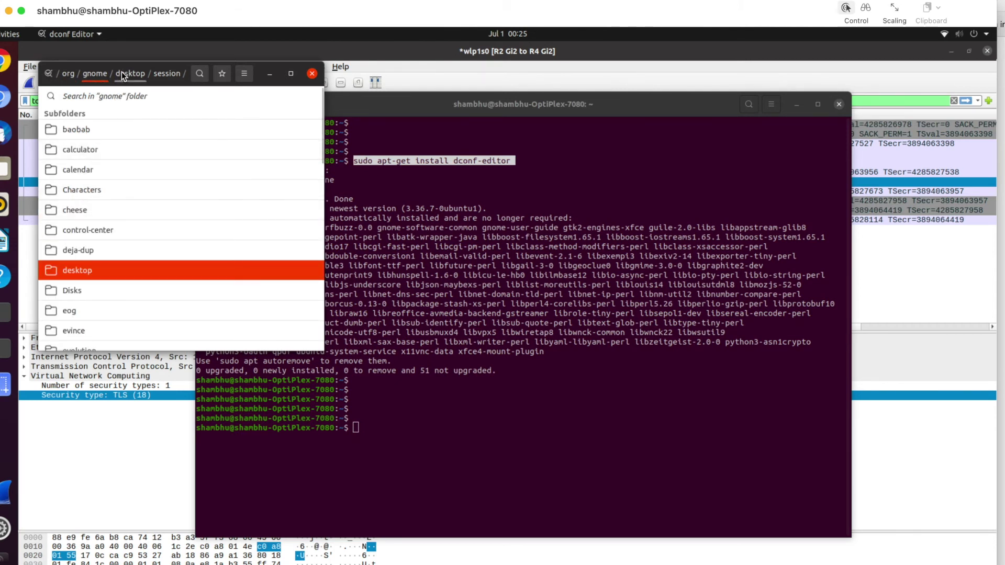
{"action": "left_click", "coordinate": [88, 270]}
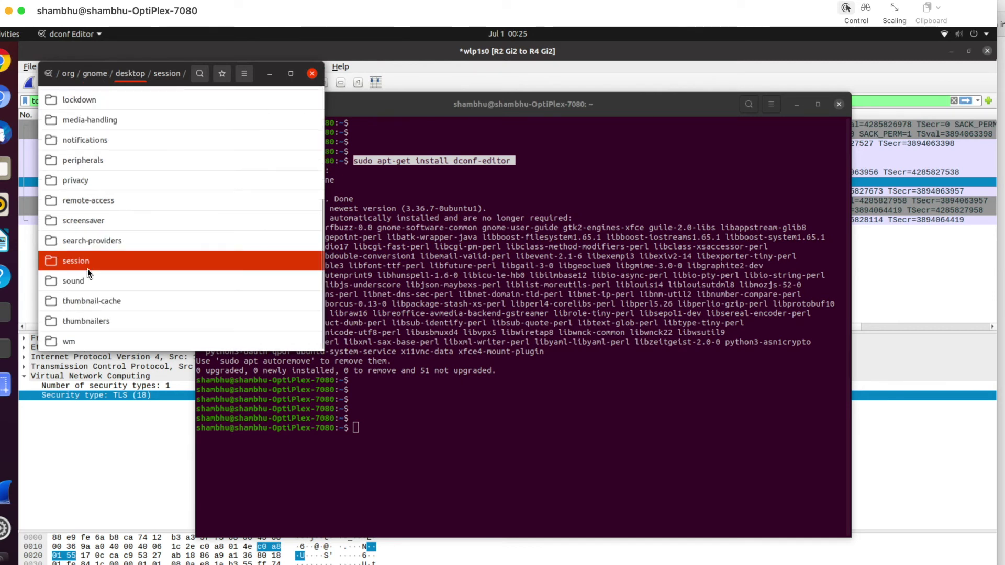
{"action": "scroll", "coordinate": [96, 219], "scroll_direction": "up", "scroll_amount": 3}
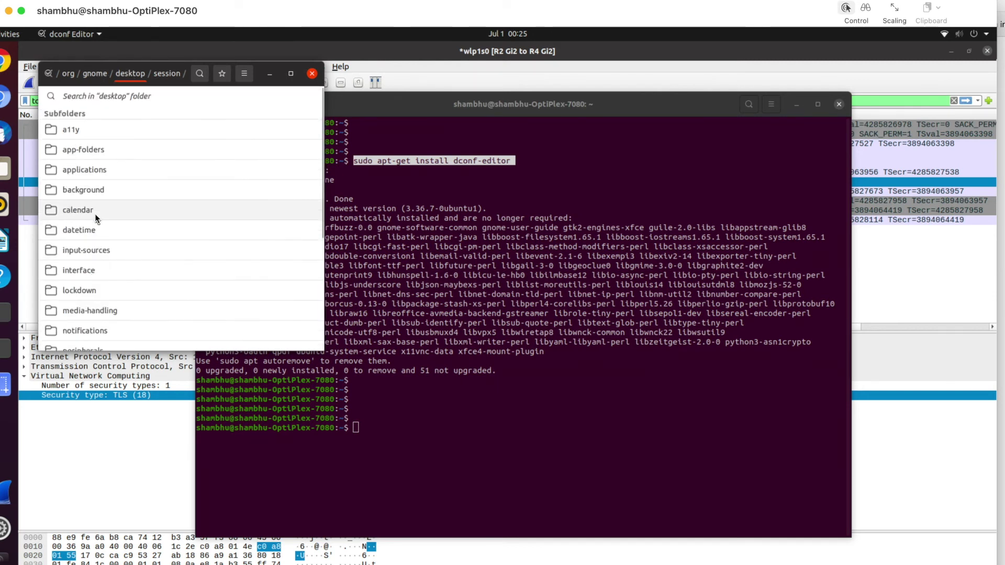
{"action": "scroll", "coordinate": [95, 215], "scroll_direction": "down", "scroll_amount": 5}
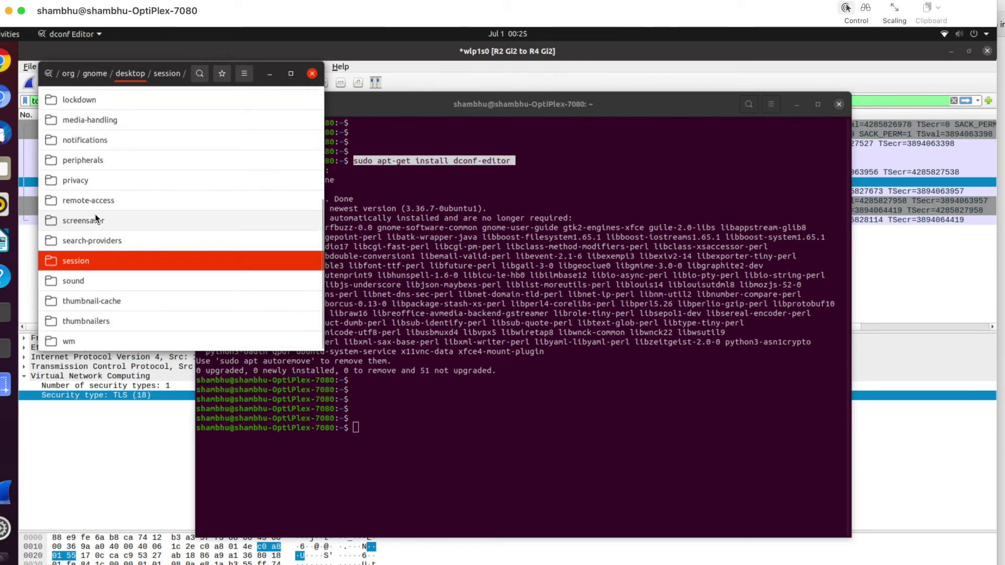
{"action": "left_click", "coordinate": [94, 202]}
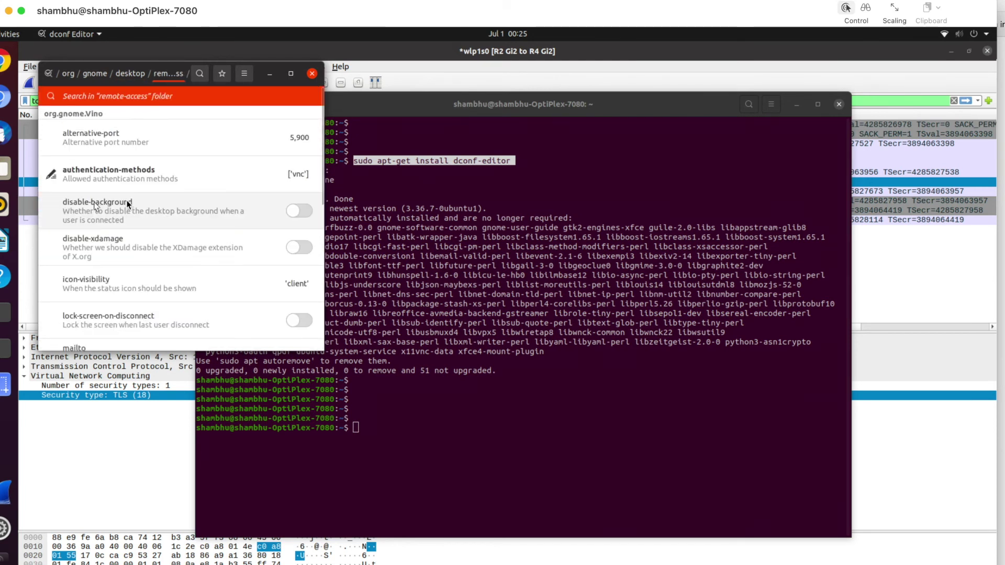
{"action": "scroll", "coordinate": [142, 215], "scroll_direction": "down", "scroll_amount": 10}
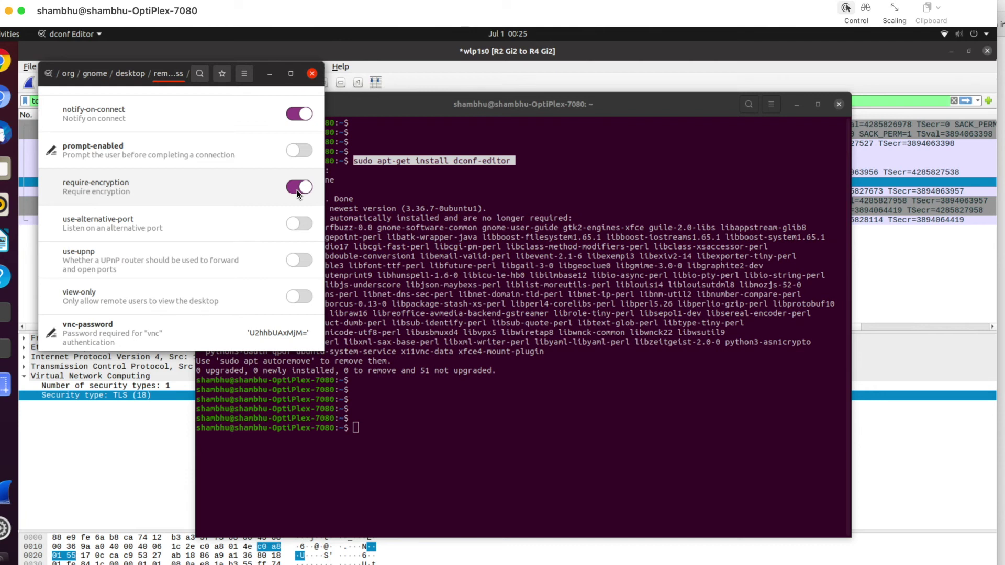
- Switch require-encryption off, reload the remote-access settings, and close dconf Editor
{"action": "left_click", "coordinate": [297, 190]}
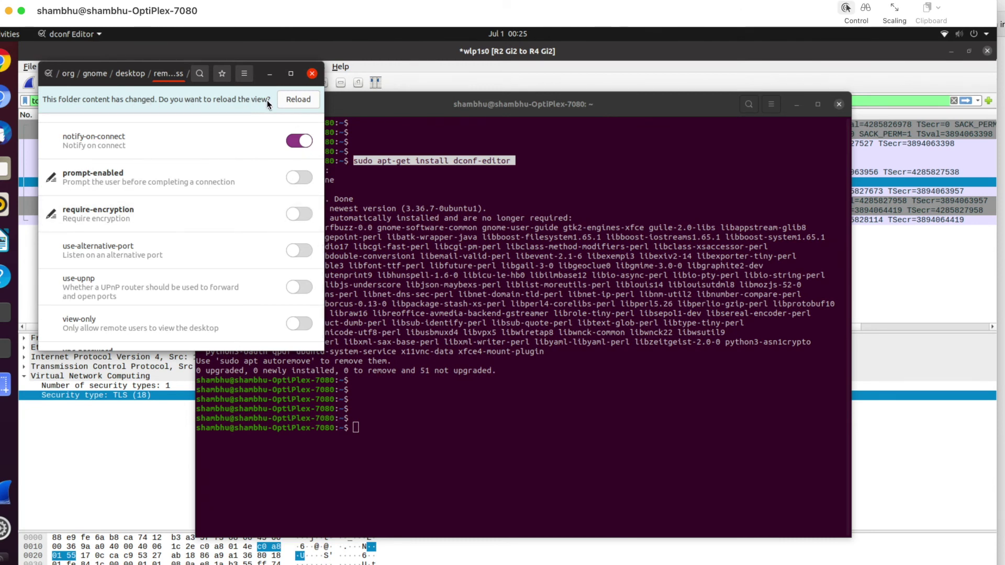
{"action": "left_click", "coordinate": [288, 101]}
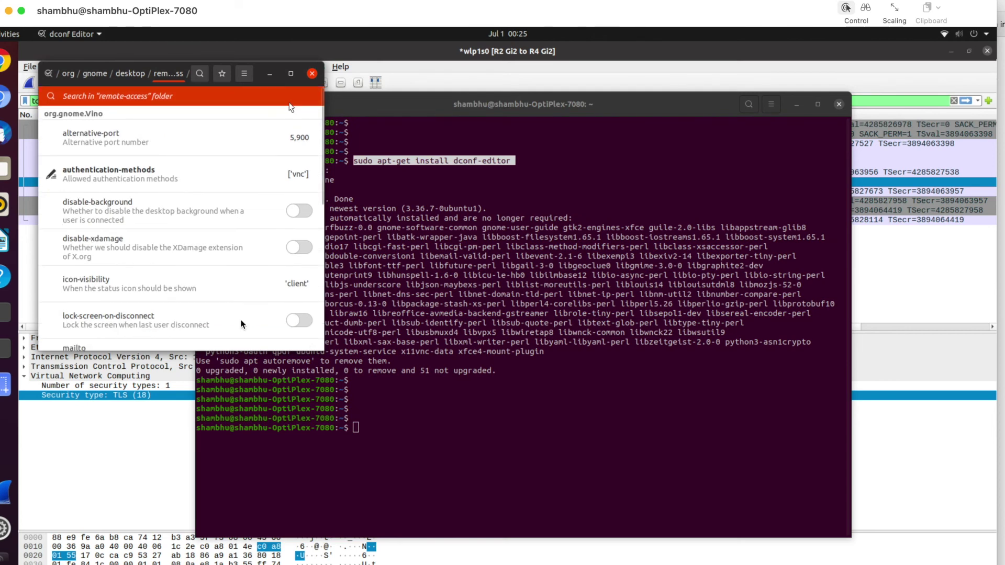
{"action": "scroll", "coordinate": [242, 325], "scroll_direction": "down", "scroll_amount": 10}
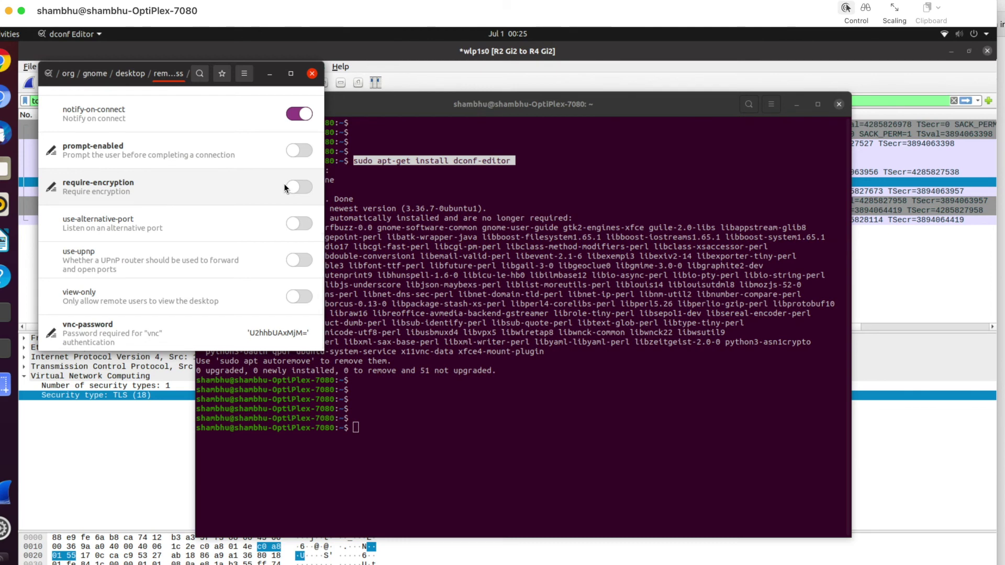
{"action": "left_click", "coordinate": [313, 73]}
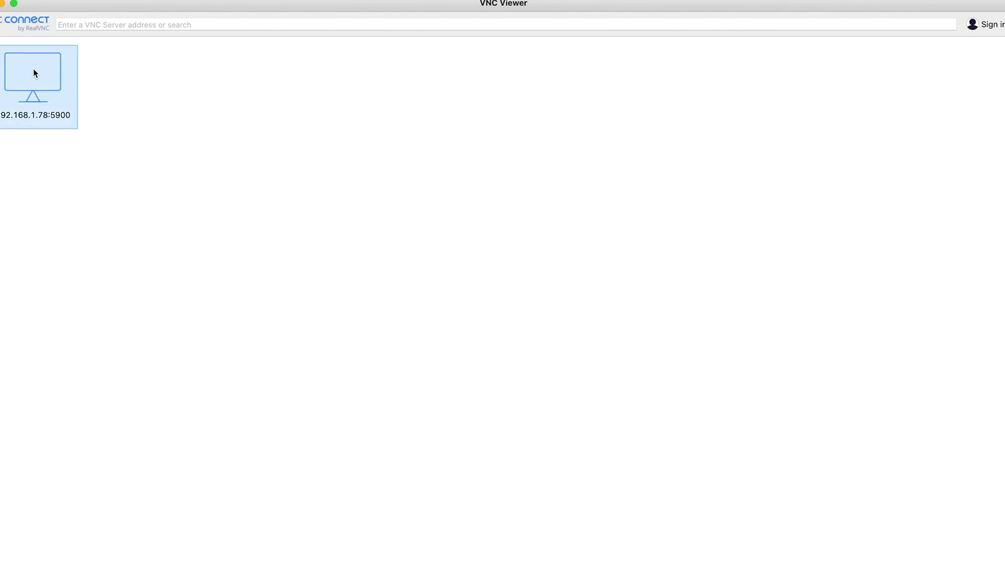
- Connect to 192.168.1.78:5900 with the VNC password, then hide all remote windows to show the desktop
{"action": "right_click", "coordinate": [34, 69]}
{"action": "left_click", "coordinate": [49, 74]}
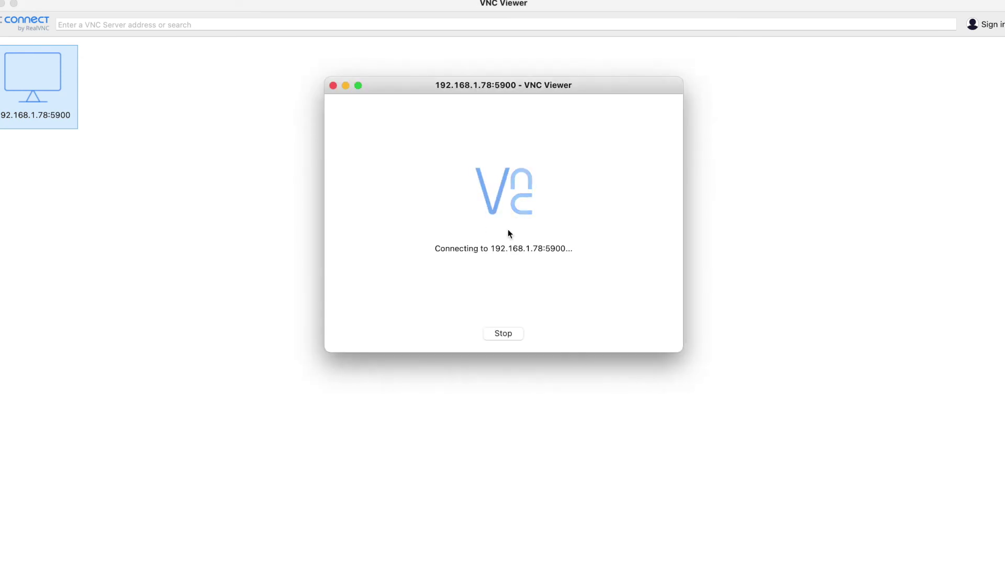
{"action": "left_click", "coordinate": [544, 231]}
{"action": "type", "text": "•••••••••"}
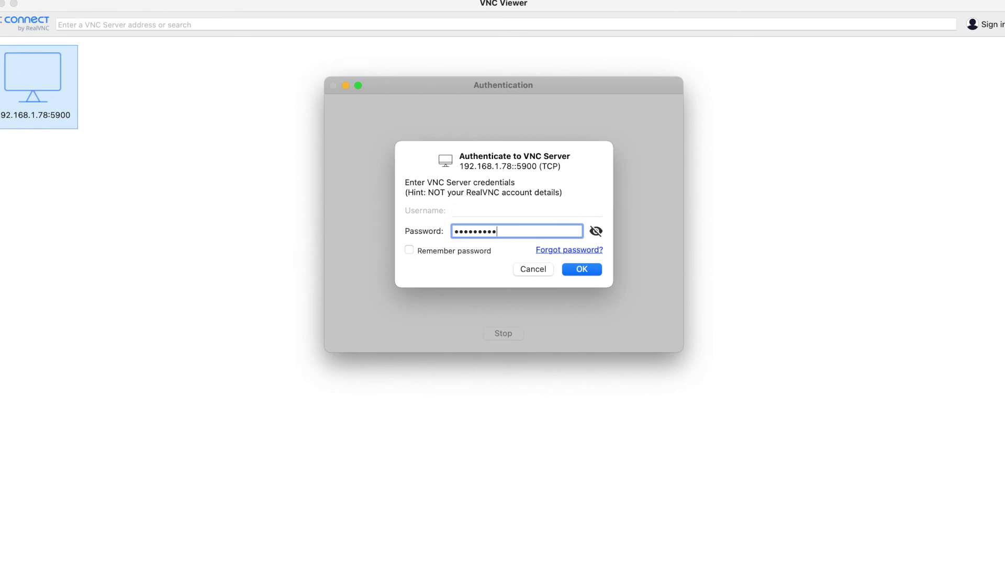
{"action": "key", "text": "Return"}
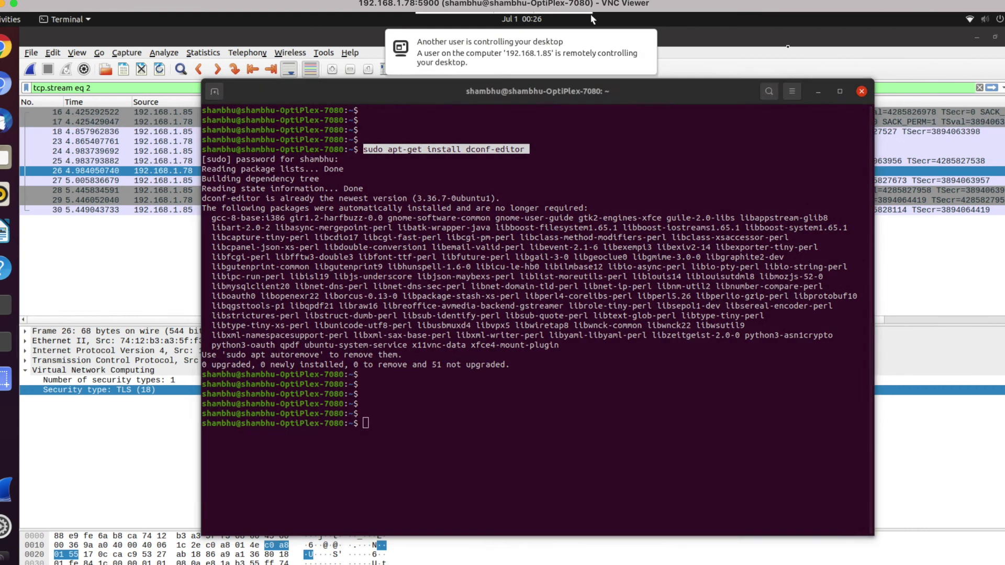
{"action": "key", "text": "super+d"}
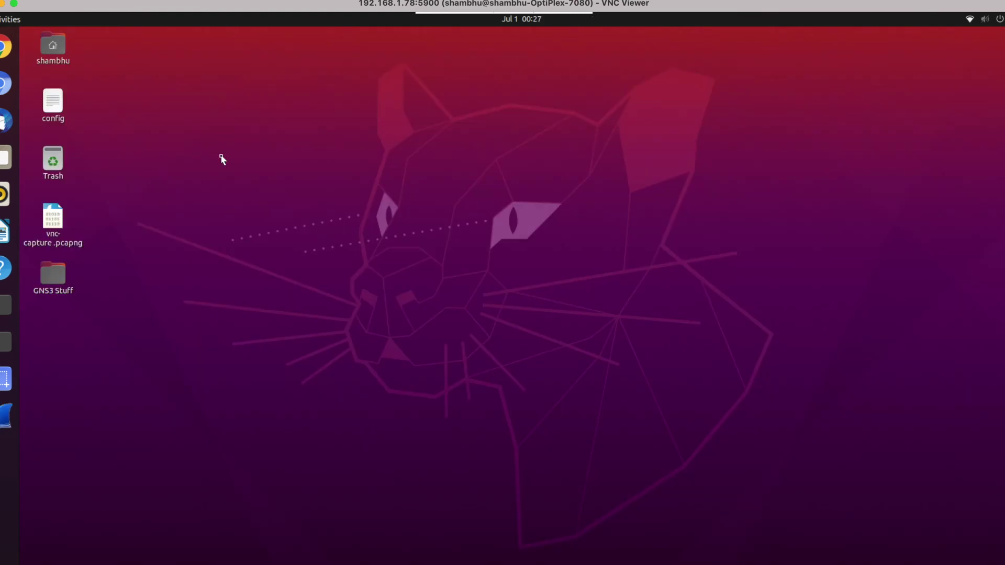